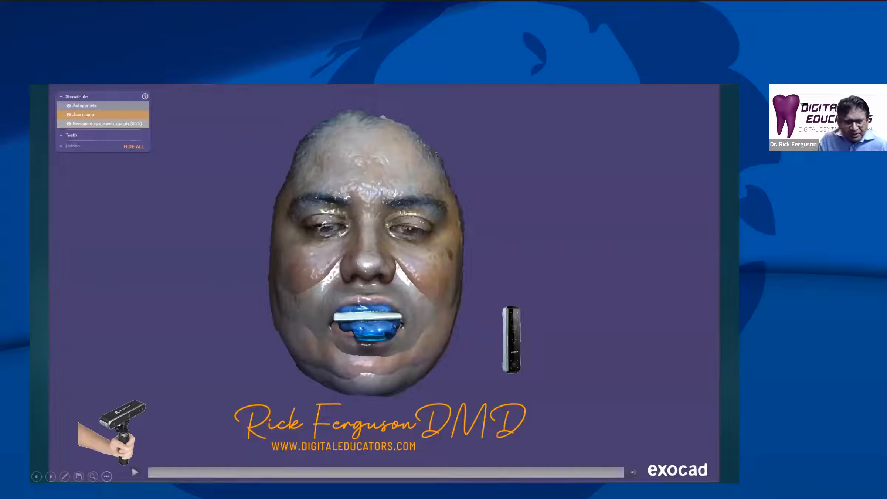
# Play the face scan alignment clip and accept the aligned meshes
pyautogui.click(185, 472)
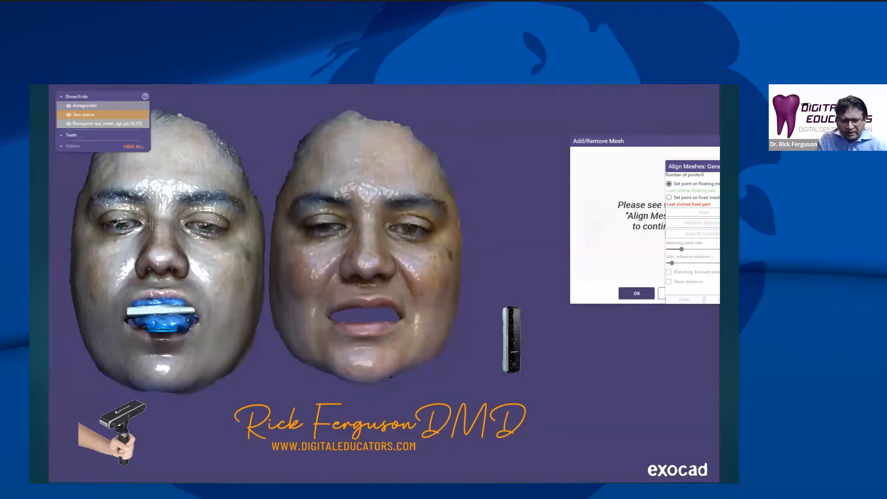
pyautogui.click(135, 473)
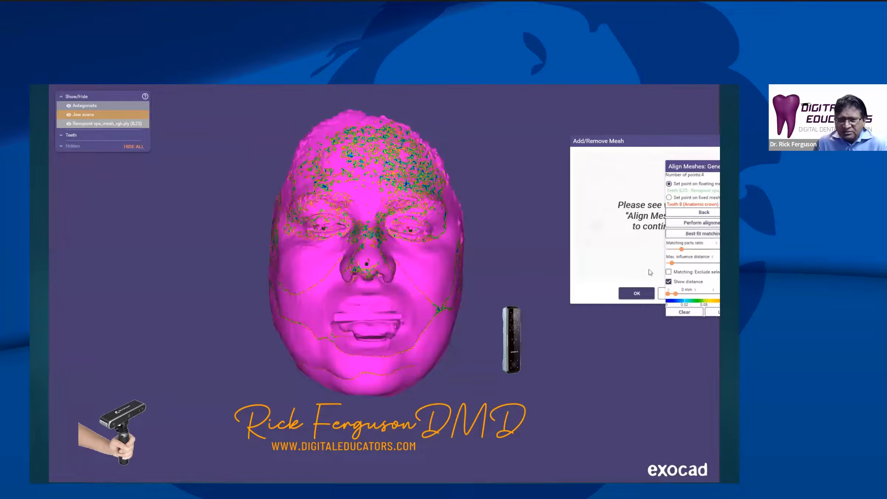
pyautogui.click(642, 293)
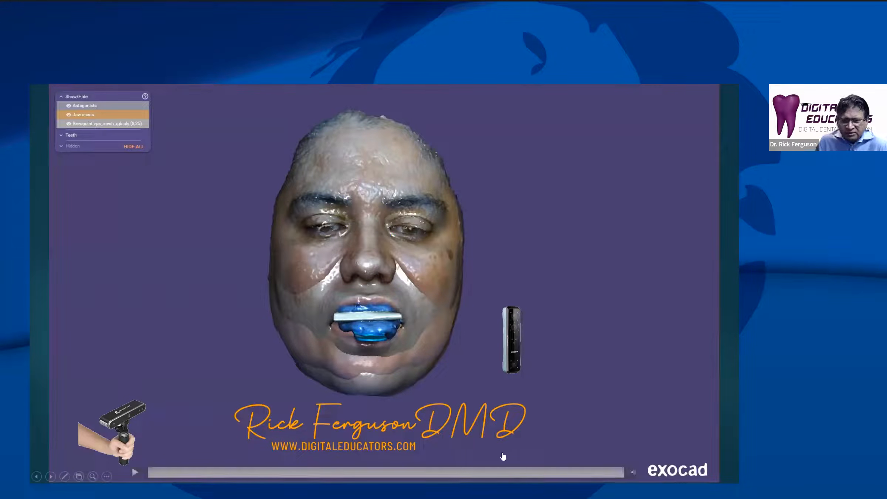
# Advance the presentation past the bite registration scan slides and play the clip orienting the face scan
pyautogui.press('Right')
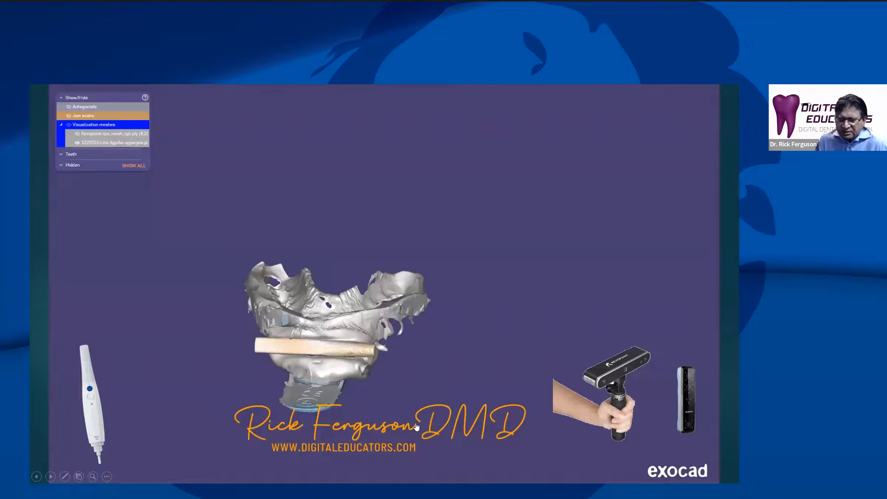
pyautogui.click(463, 385)
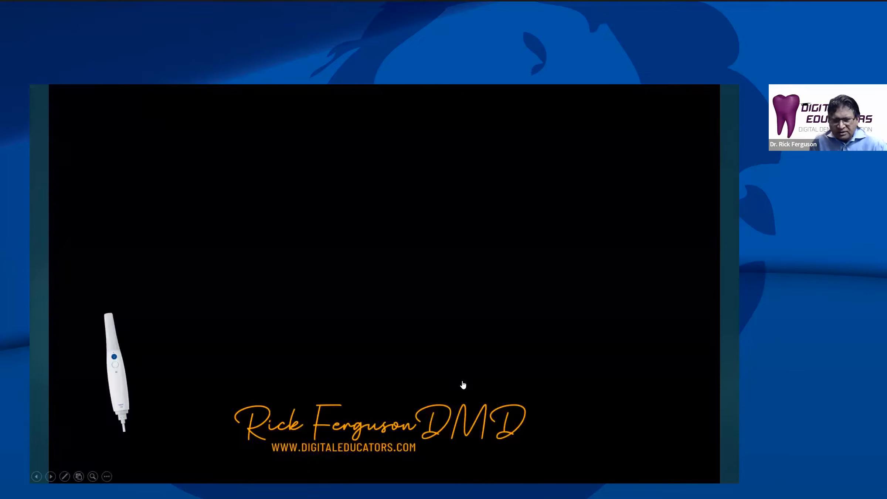
pyautogui.moveTo(444, 380)
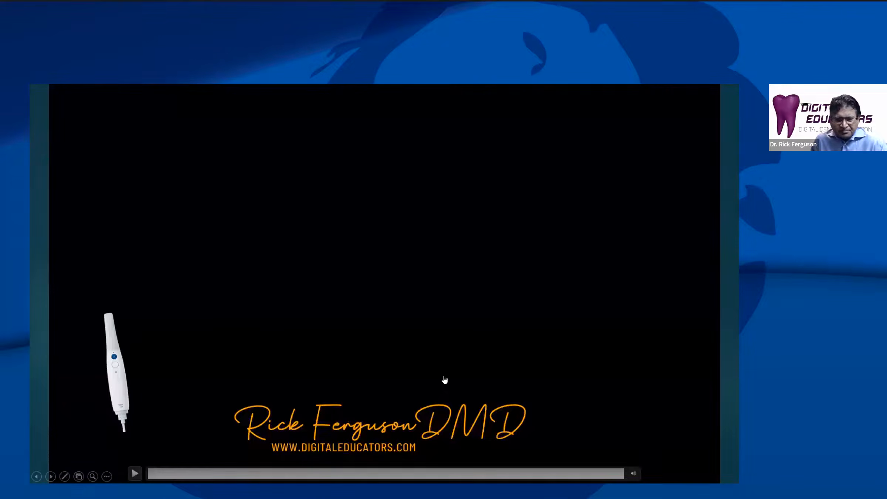
pyautogui.press('Right')
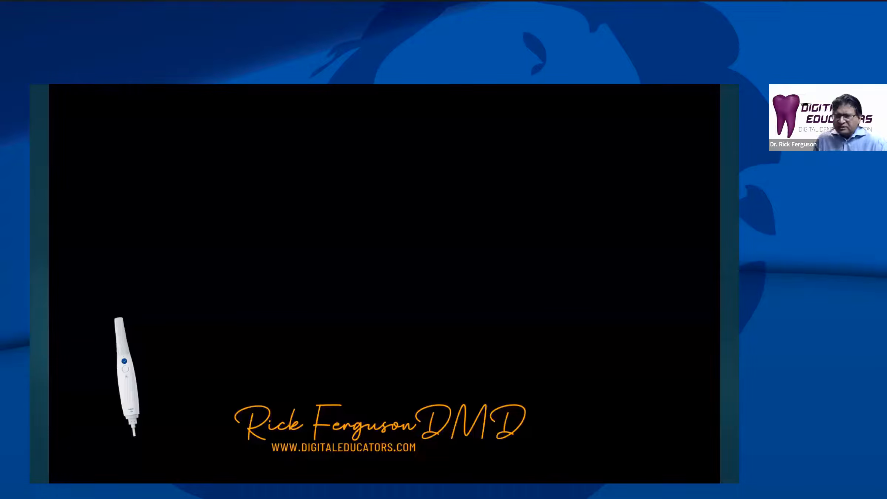
pyautogui.moveTo(444, 460)
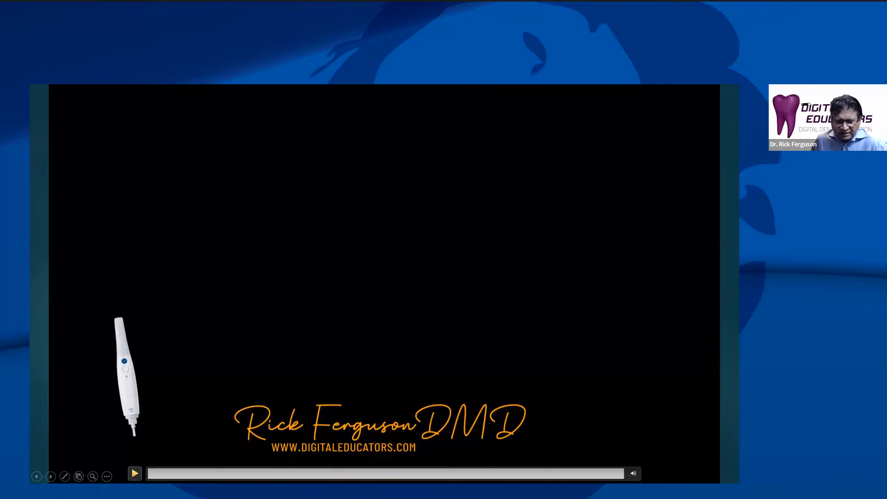
pyautogui.click(590, 444)
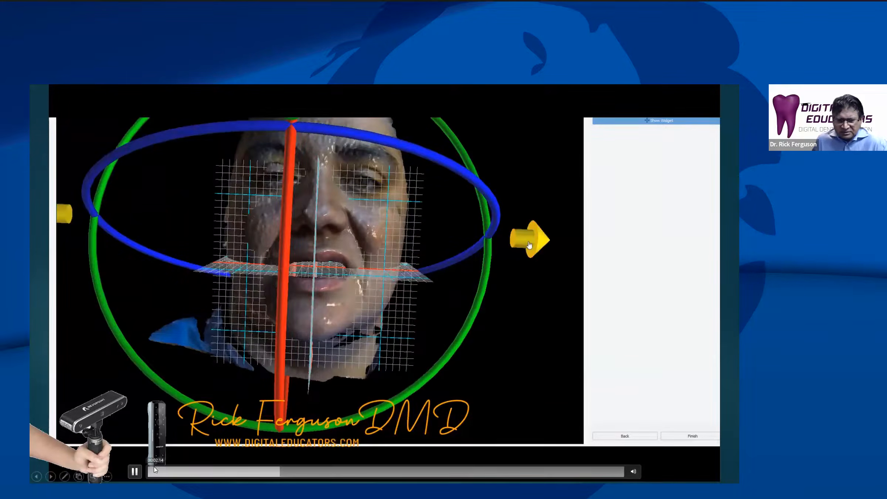
# Review the embedded clips that register the face scans to each other and position the upper jaw scan
pyautogui.click(291, 471)
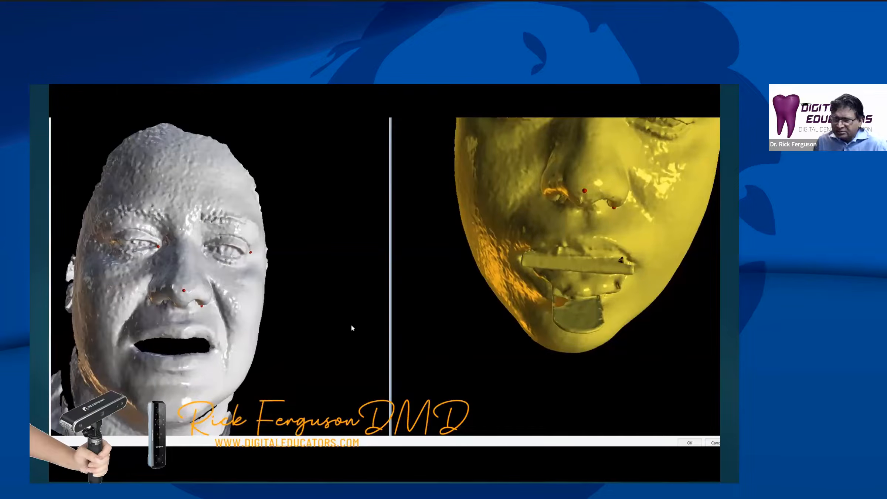
pyautogui.moveTo(604, 354)
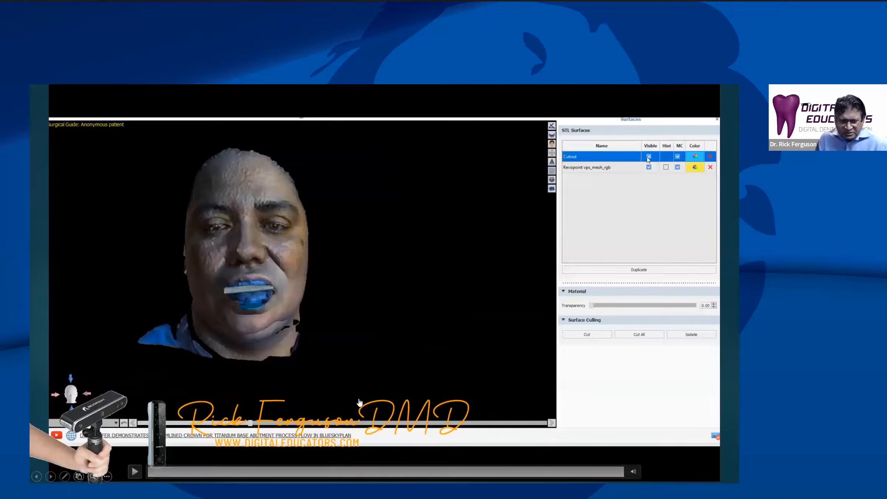
pyautogui.click(404, 399)
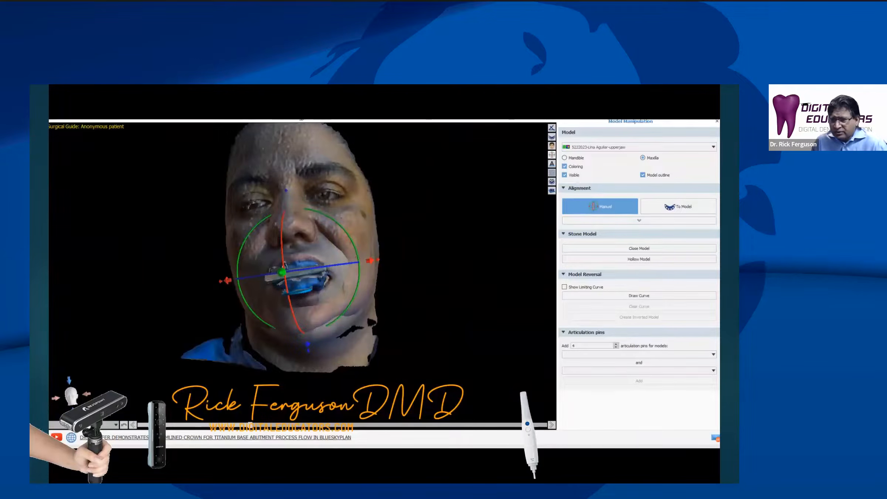
pyautogui.moveTo(444, 173)
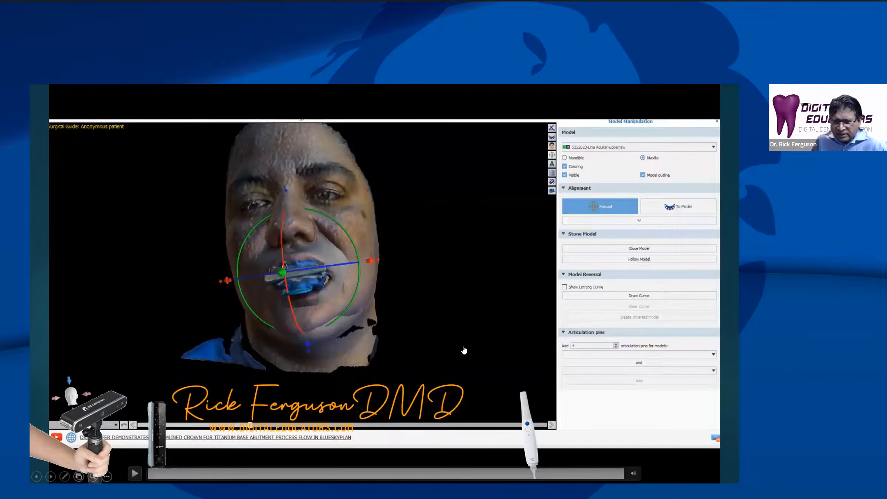
pyautogui.click(397, 373)
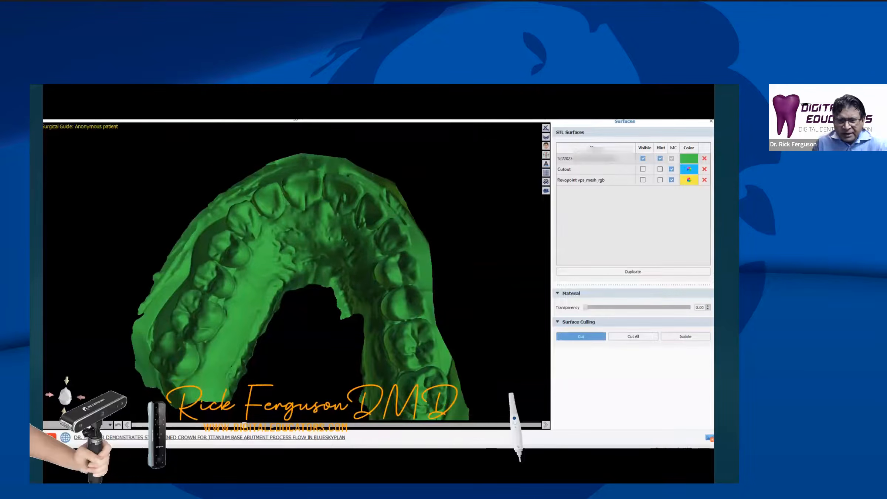
# Try to close the upper jaw scan into a solid stone model
pyautogui.scroll(-3, 451, 249)
pyautogui.moveTo(363, 272); pyautogui.dragTo(320, 294)
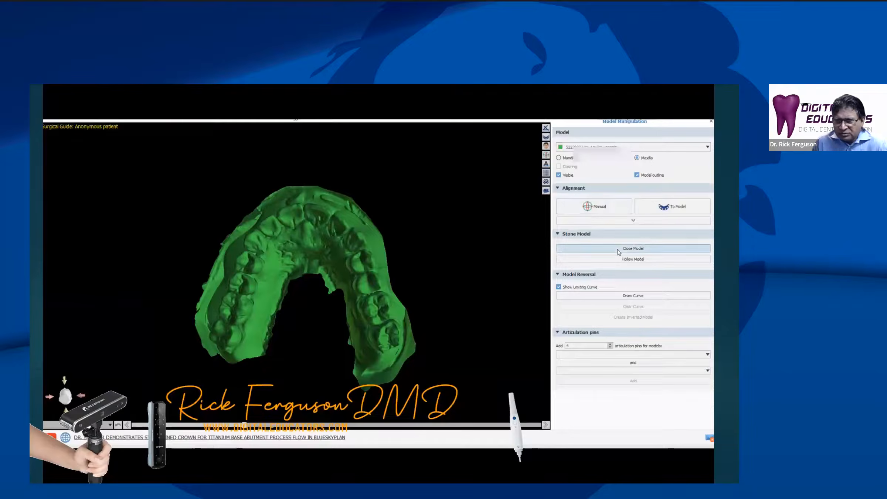
pyautogui.click(618, 250)
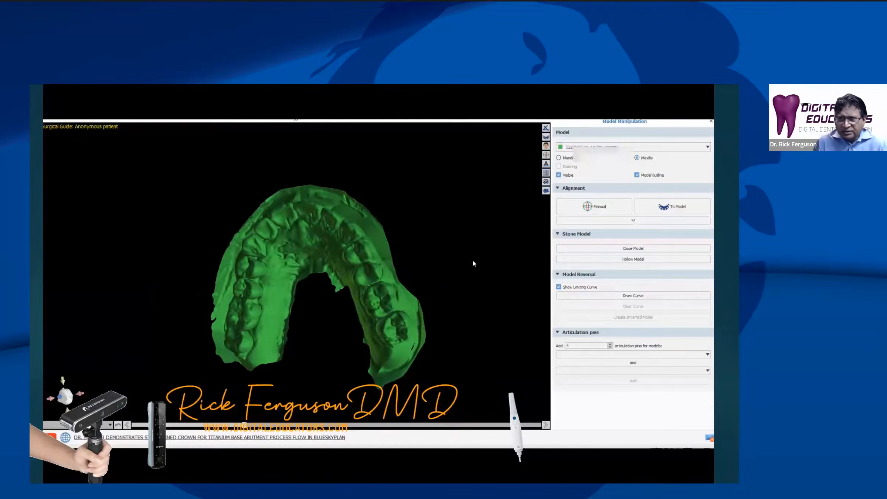
# Cut unwanted border areas from the upper jaw scan surface
pyautogui.click(588, 336)
pyautogui.click(458, 266)
pyautogui.click(421, 278)
pyautogui.moveTo(459, 280); pyautogui.dragTo(445, 275)
pyautogui.click(587, 336)
pyautogui.moveTo(261, 204); pyautogui.dragTo(258, 204)
pyautogui.click(420, 278)
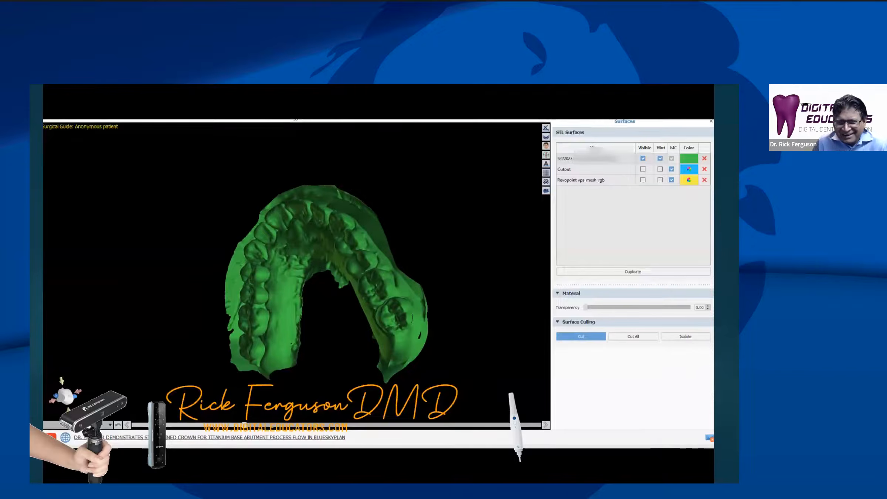
# Close the trimmed upper jaw scan into a stone model and hide the original scan surface
pyautogui.click(637, 247)
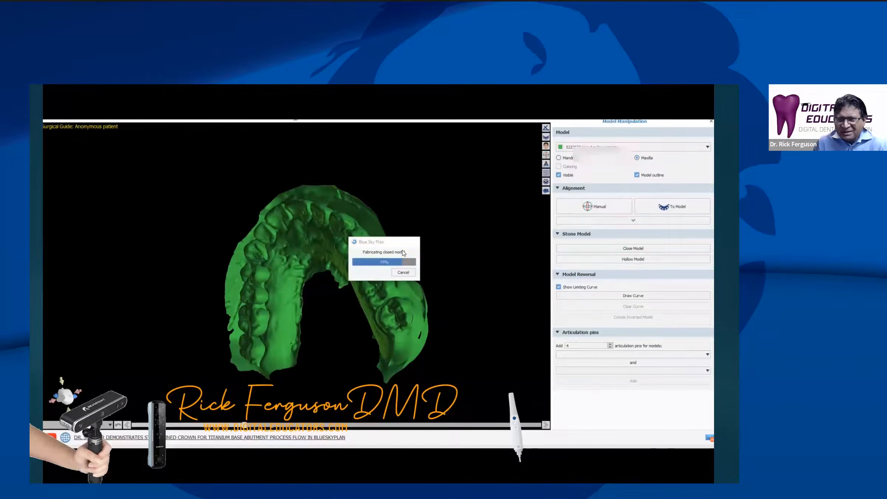
pyautogui.click(420, 278)
pyautogui.moveTo(416, 242); pyautogui.dragTo(336, 338)
pyautogui.scroll(3, 383, 342)
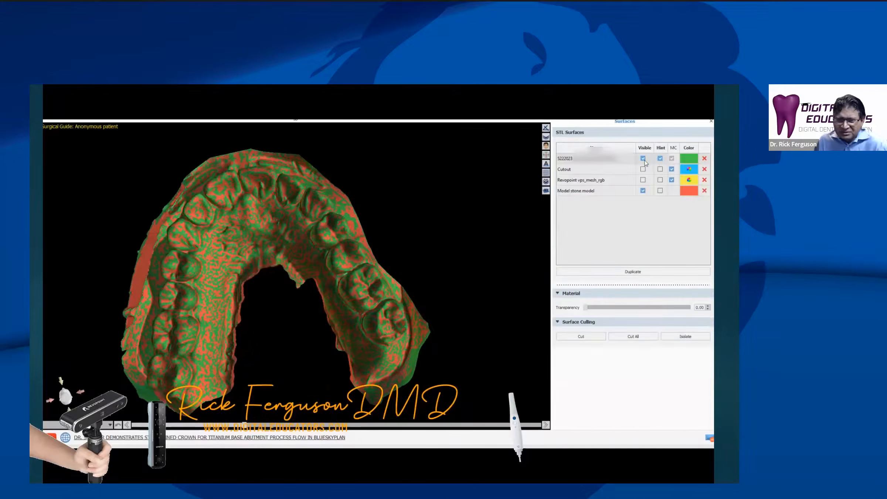
pyautogui.click(644, 159)
pyautogui.moveTo(340, 239); pyautogui.dragTo(342, 258)
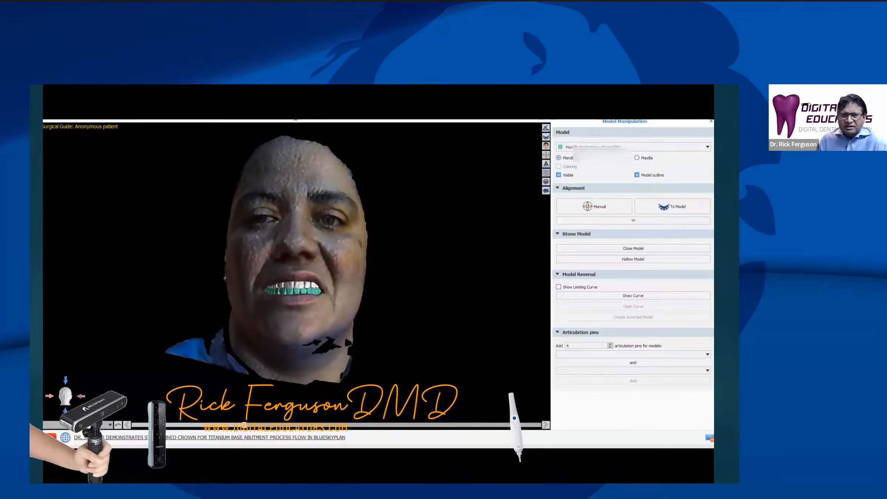
# Review the clip of the jaw models aligned to the face scans and advance to the closing slides
pyautogui.moveTo(371, 243)
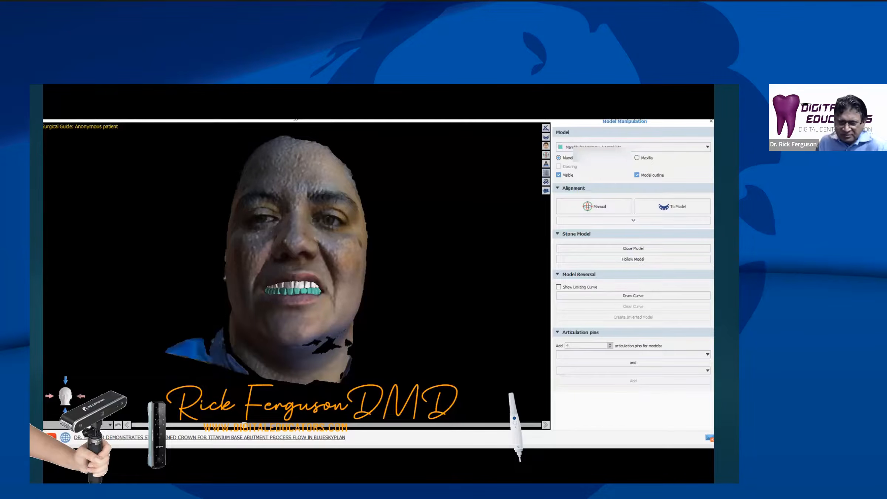
pyautogui.moveTo(389, 353)
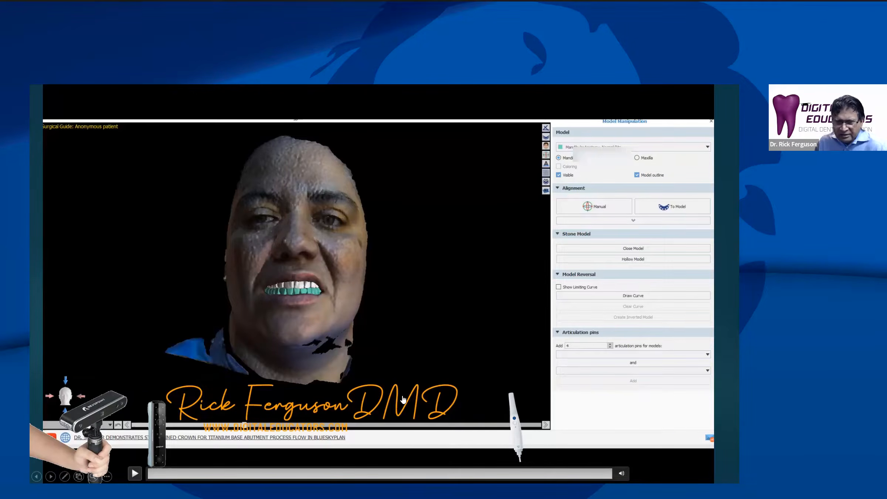
pyautogui.click(402, 399)
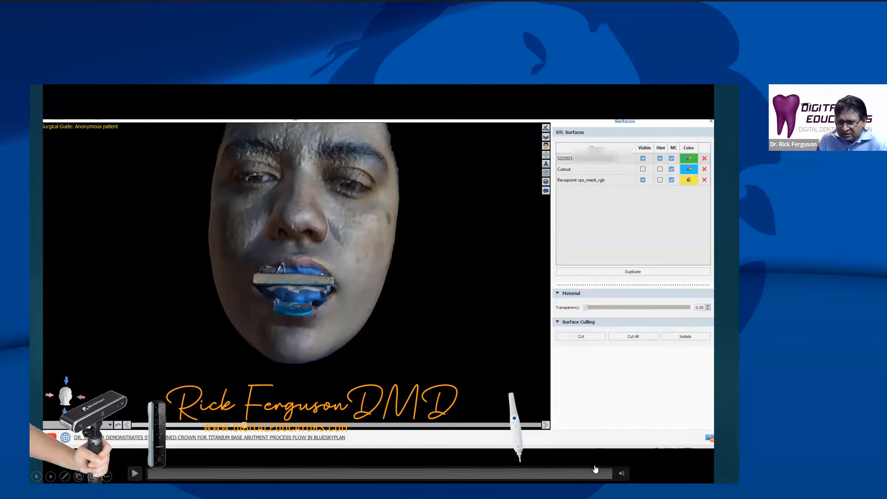
pyautogui.click(595, 469)
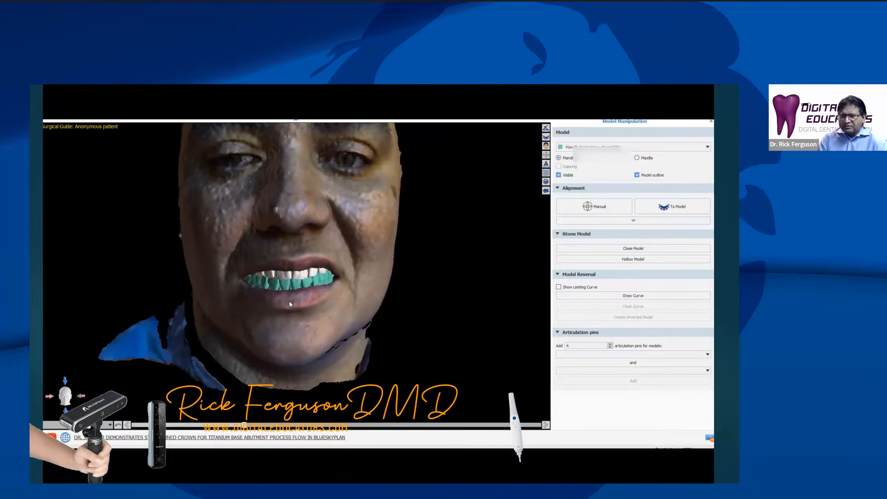
pyautogui.press('Right')
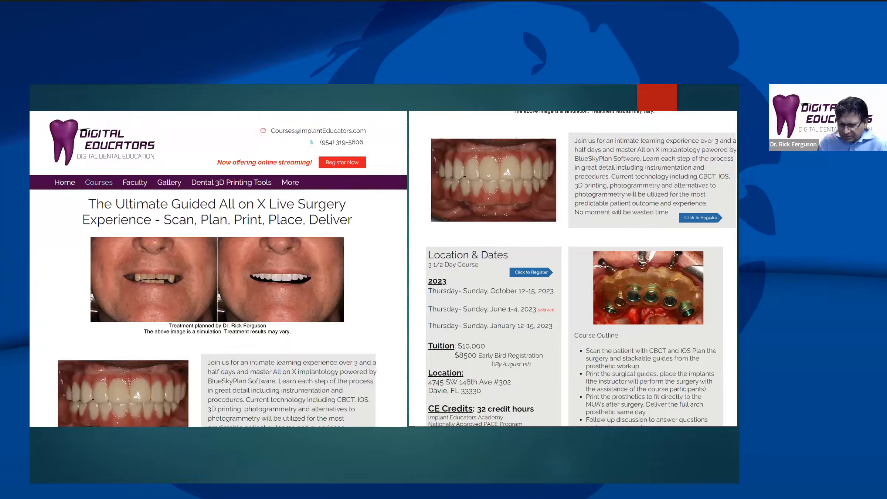
pyautogui.press('Right')
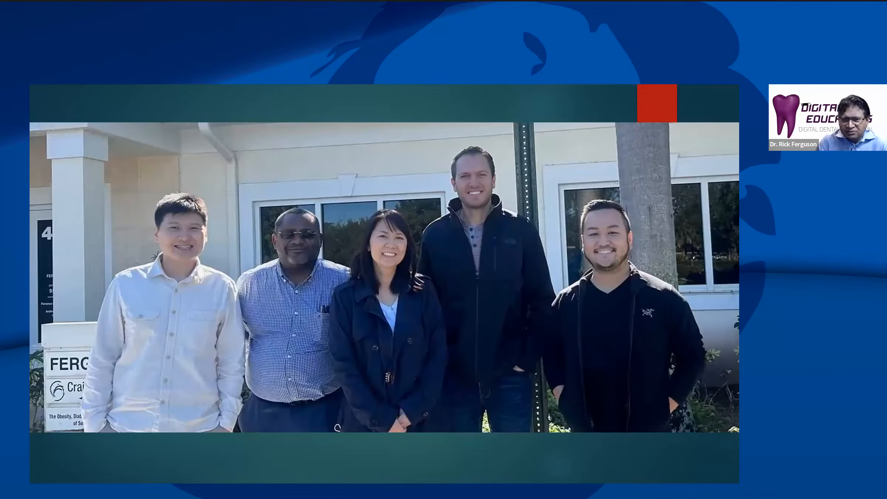